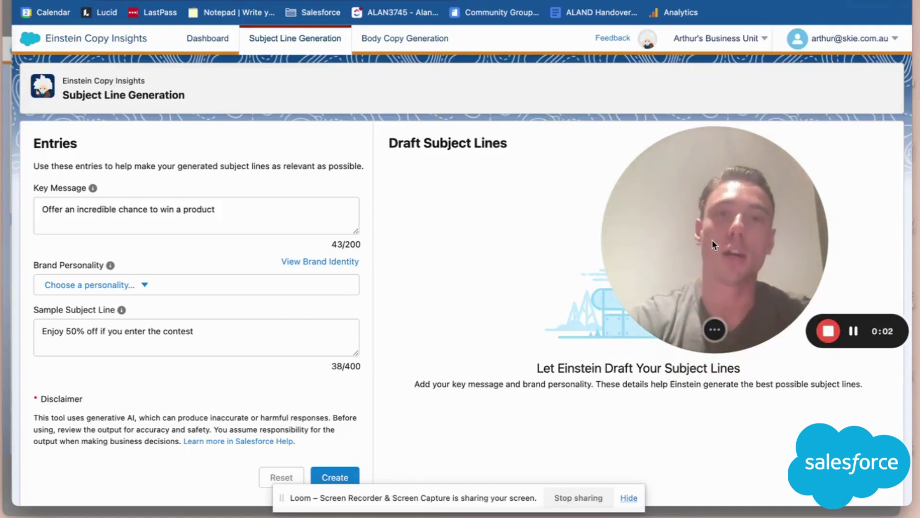
- Select the whole key message text and start retyping it
{"action": "left_click", "coordinate": [233, 218]}
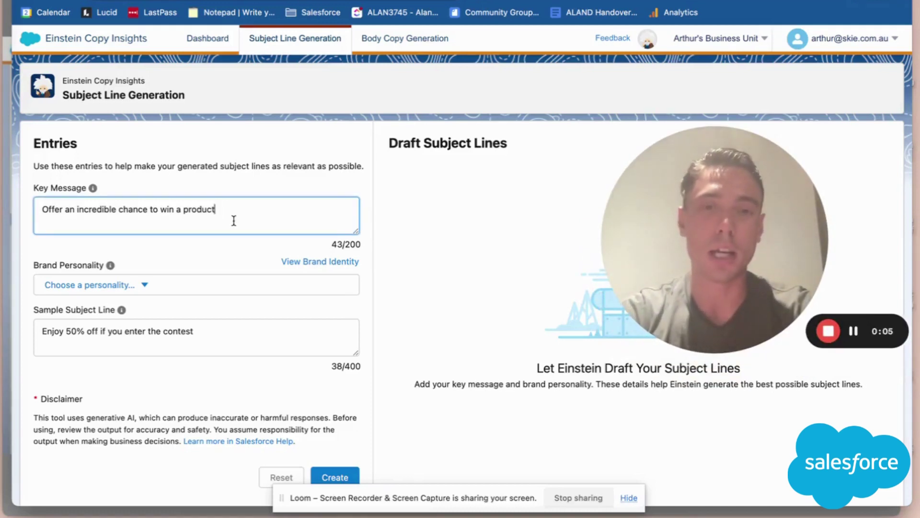
{"action": "triple_click", "coordinate": [233, 221]}
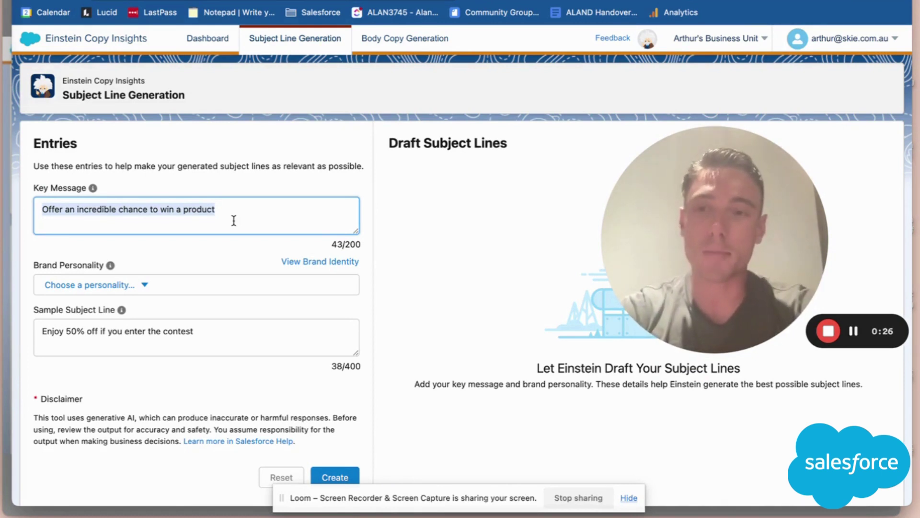
{"action": "type", "text": "O"}
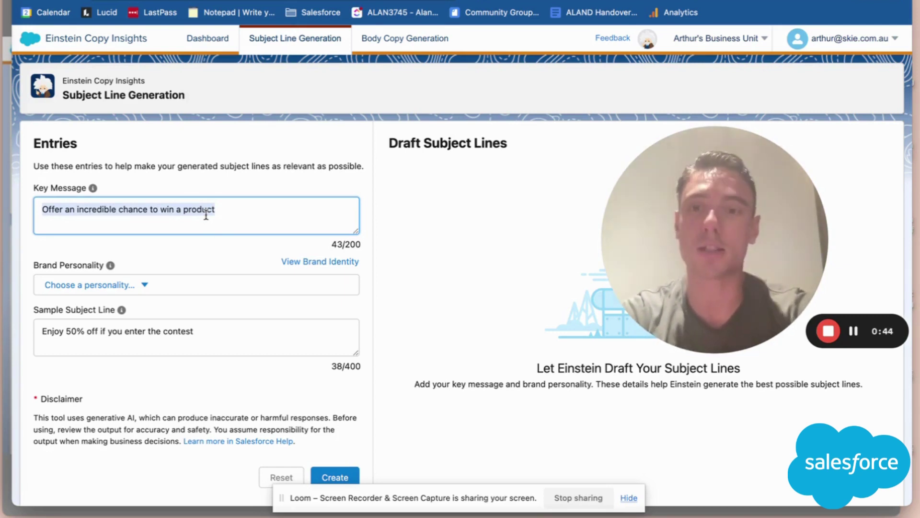
- Set the brand personality to Casual and select the sample subject line text
{"action": "left_click", "coordinate": [144, 284]}
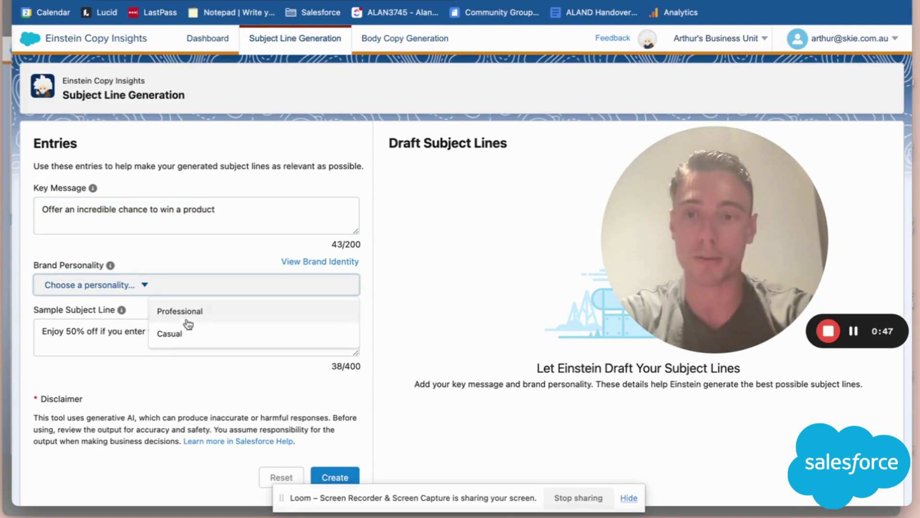
{"action": "left_click", "coordinate": [189, 335]}
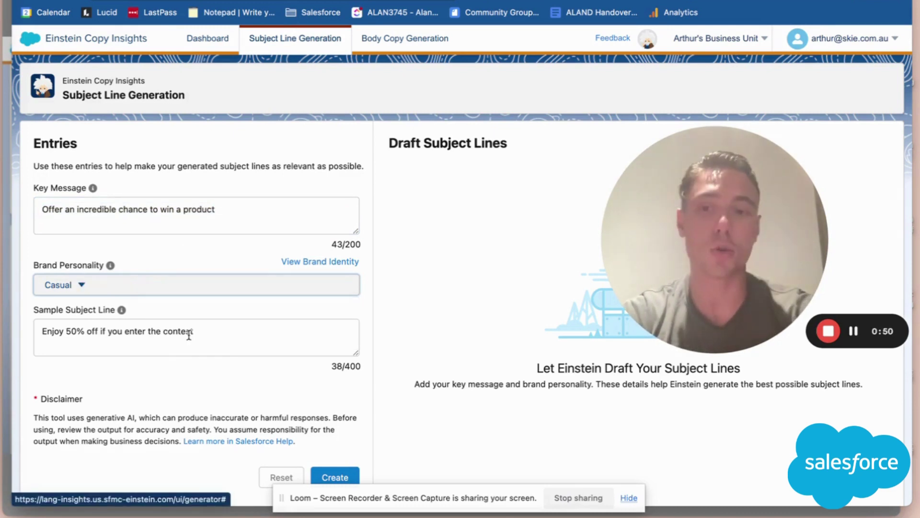
{"action": "triple_click", "coordinate": [179, 332]}
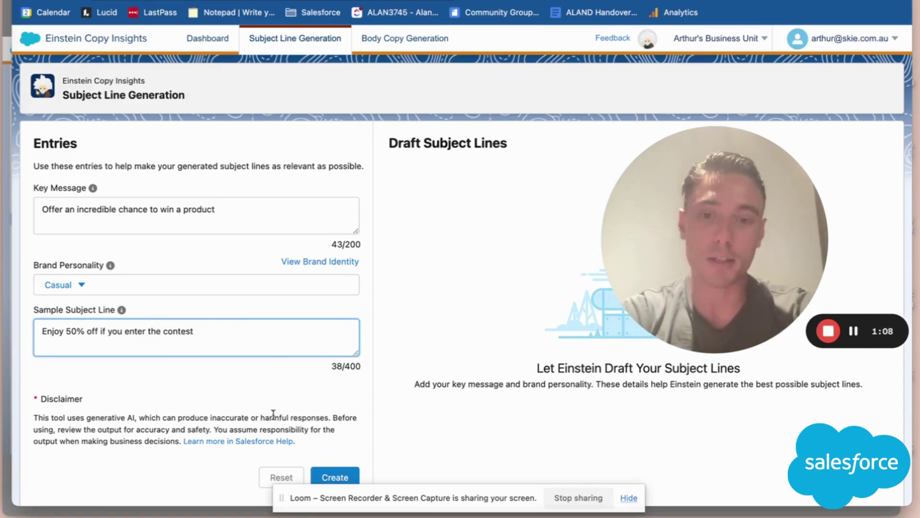
- Generate draft subject lines and acknowledge the generative AI disclaimer
{"action": "left_click", "coordinate": [335, 477]}
{"action": "left_click_drag", "start_coordinate": [692, 247], "coordinate": [305, 287]}
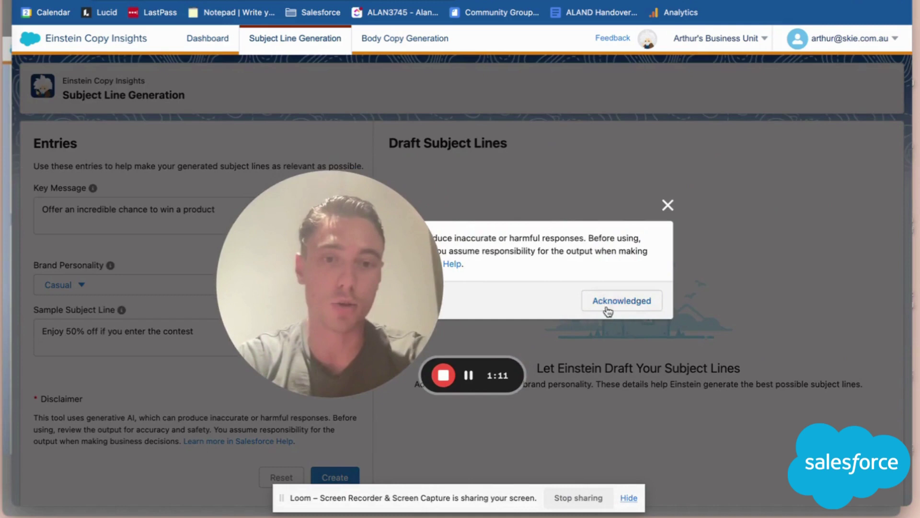
{"action": "left_click", "coordinate": [608, 311]}
{"action": "left_click_drag", "start_coordinate": [362, 258], "coordinate": [218, 332]}
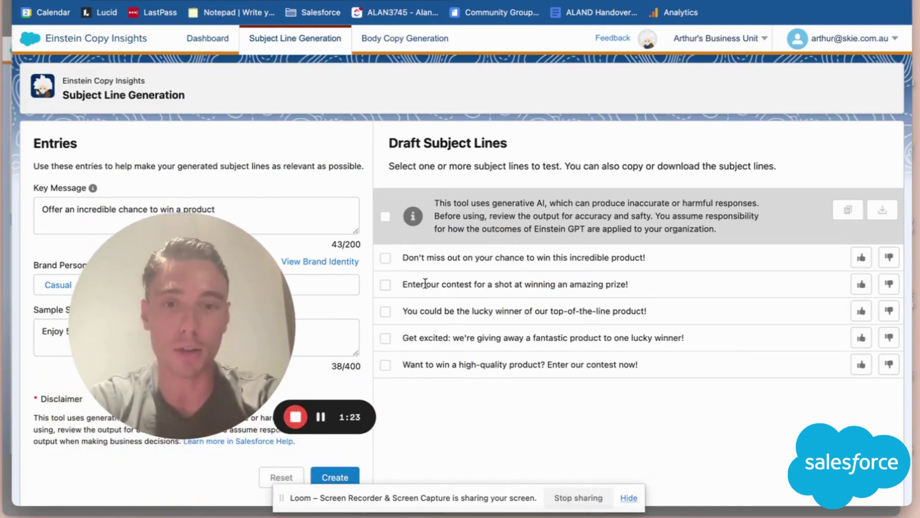
- Select the second through fifth draft subject lines for testing
{"action": "left_click", "coordinate": [385, 284]}
{"action": "left_click", "coordinate": [385, 311]}
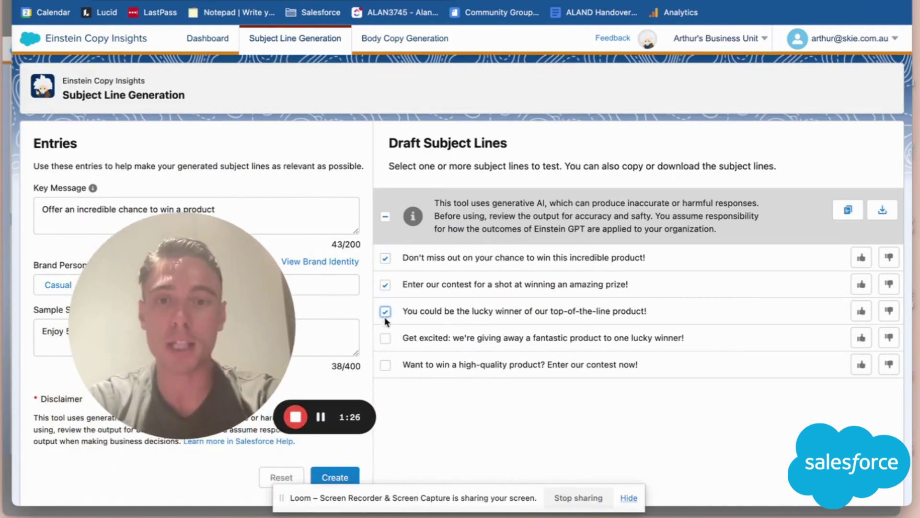
{"action": "left_click", "coordinate": [385, 338]}
{"action": "left_click", "coordinate": [385, 365]}
{"action": "left_click_drag", "start_coordinate": [229, 335], "coordinate": [204, 224]}
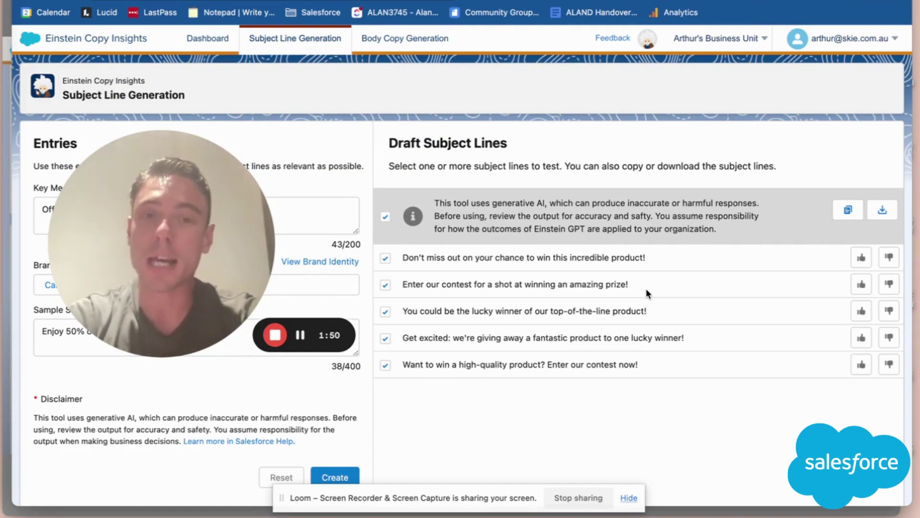
{"action": "left_click_drag", "start_coordinate": [234, 246], "coordinate": [301, 246]}
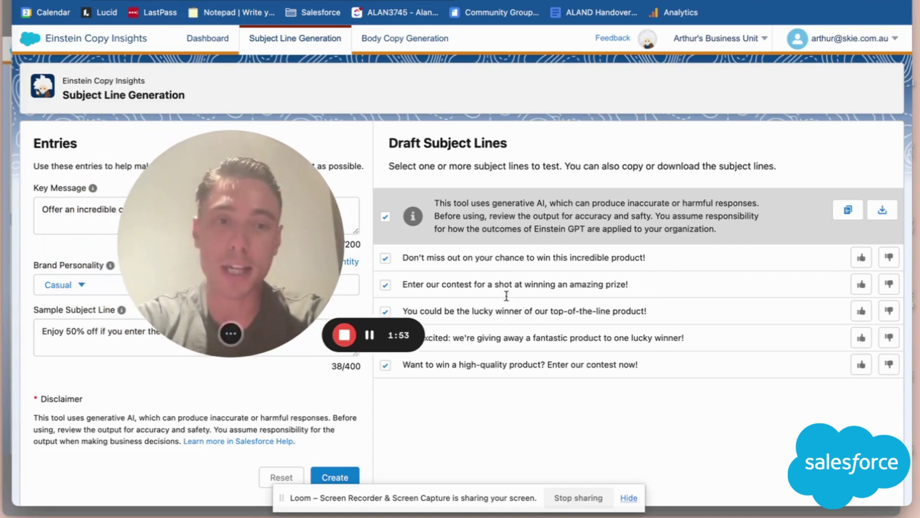
- Give the first two draft subject lines a thumbs-up rating
{"action": "scroll", "coordinate": [804, 292], "scroll_direction": "down", "scroll_amount": 1}
{"action": "left_click", "coordinate": [861, 242]}
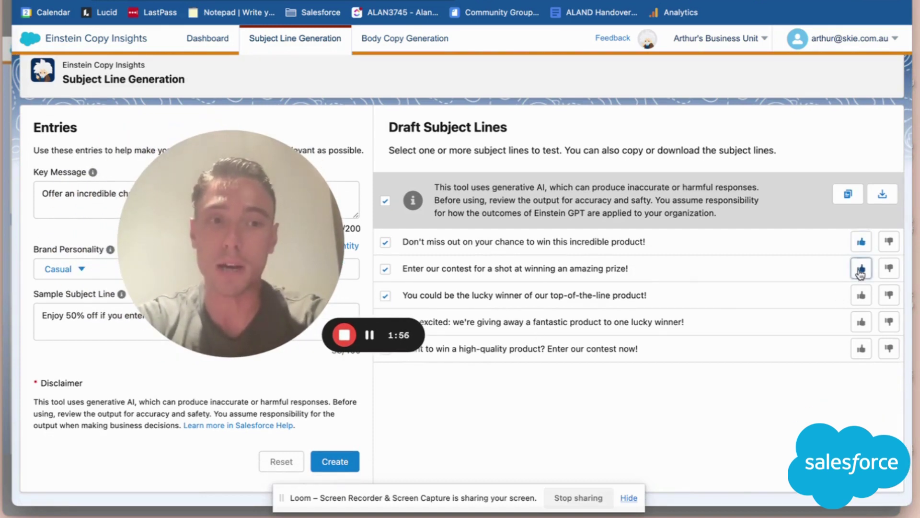
{"action": "left_click", "coordinate": [862, 268]}
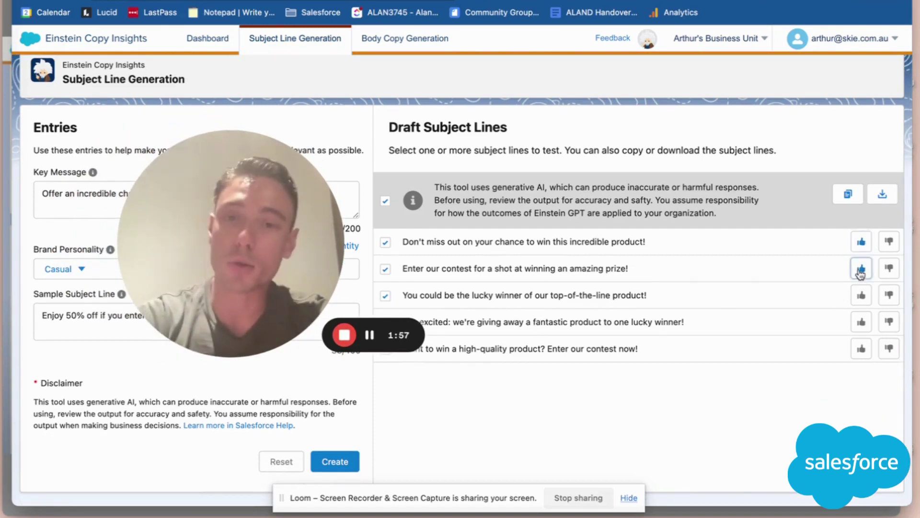
- Thumbs-down the fourth draft with feedback 'Does not fit brand voice or style'
{"action": "left_click", "coordinate": [889, 322]}
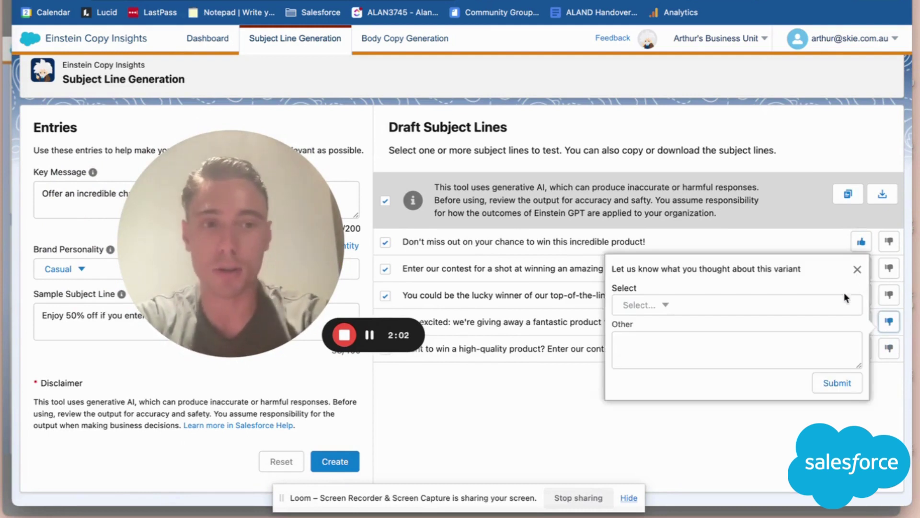
{"action": "left_click", "coordinate": [822, 305]}
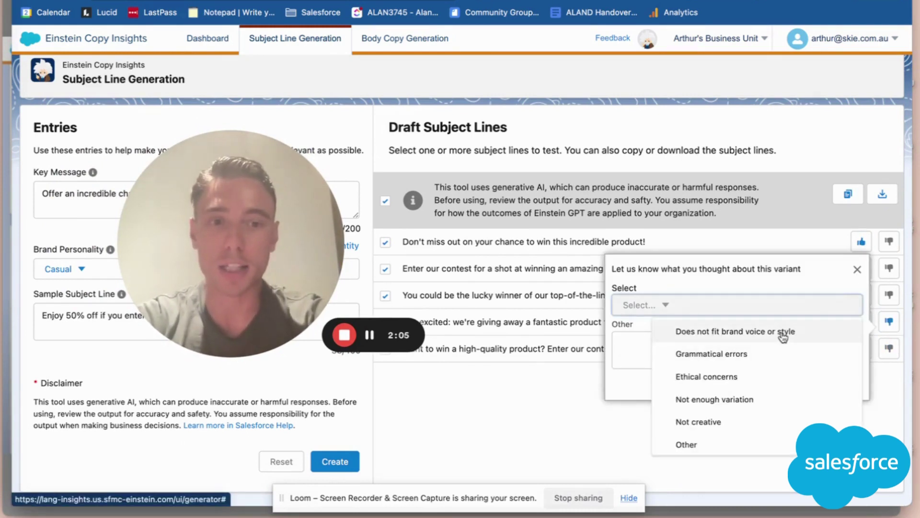
{"action": "left_click", "coordinate": [783, 332]}
{"action": "left_click", "coordinate": [764, 384]}
{"action": "left_click", "coordinate": [826, 387]}
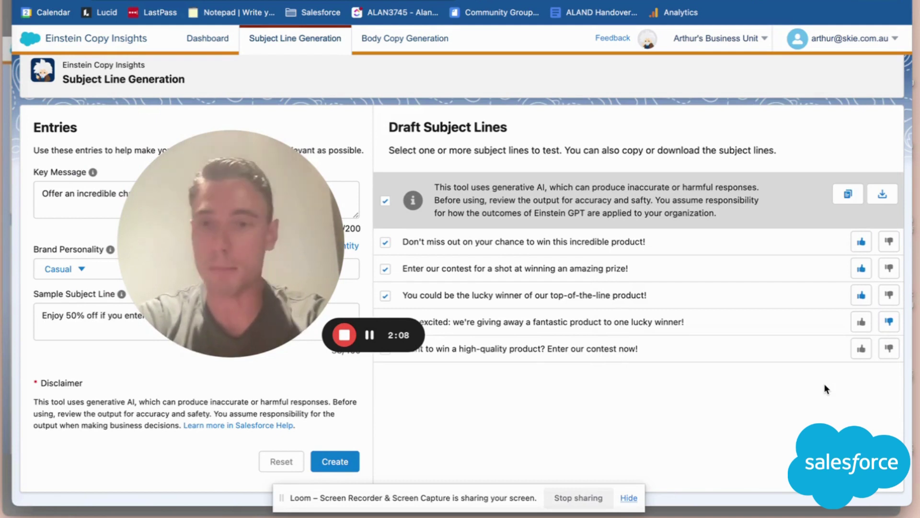
- Thumbs-down the fifth draft without a reason, then copy the selected subject lines
{"action": "left_click", "coordinate": [889, 348]}
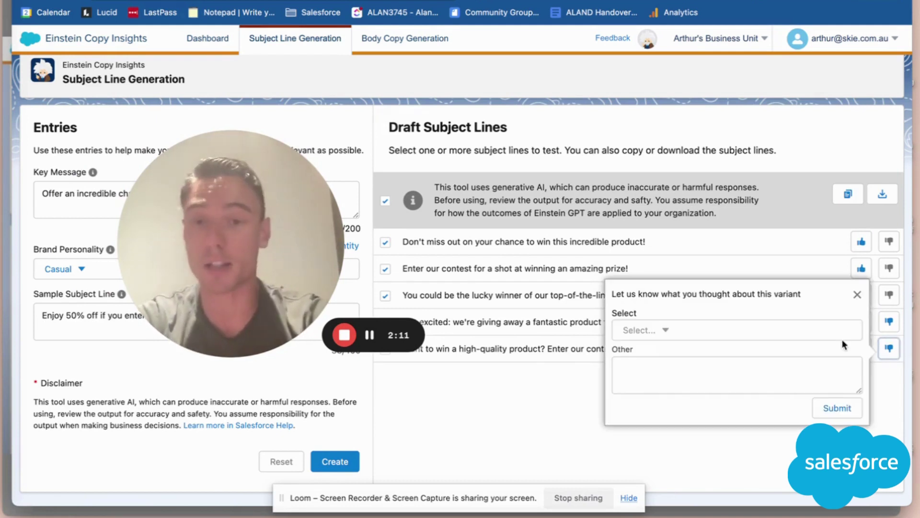
{"action": "left_click", "coordinate": [857, 294]}
{"action": "left_click_drag", "start_coordinate": [223, 202], "coordinate": [155, 252]}
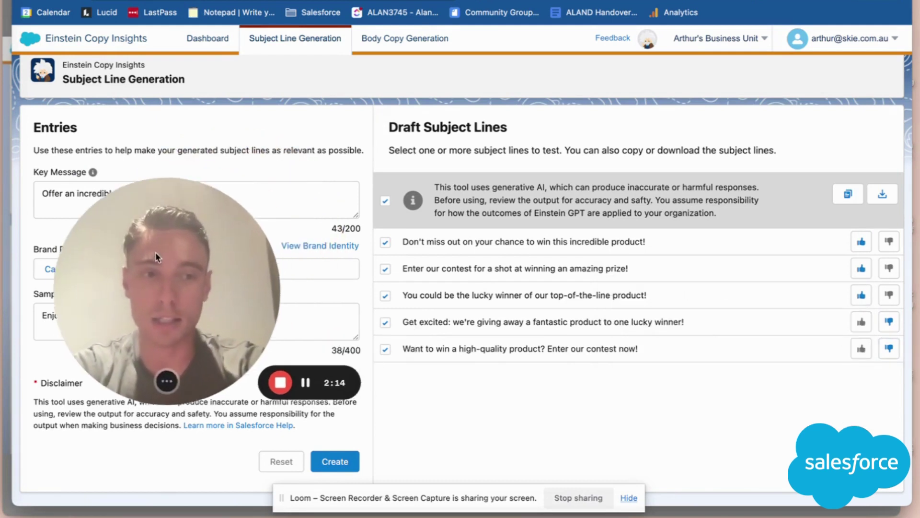
{"action": "left_click", "coordinate": [849, 201]}
{"action": "left_click_drag", "start_coordinate": [177, 294], "coordinate": [506, 322]}
{"action": "left_click_drag", "start_coordinate": [465, 288], "coordinate": [271, 328]}
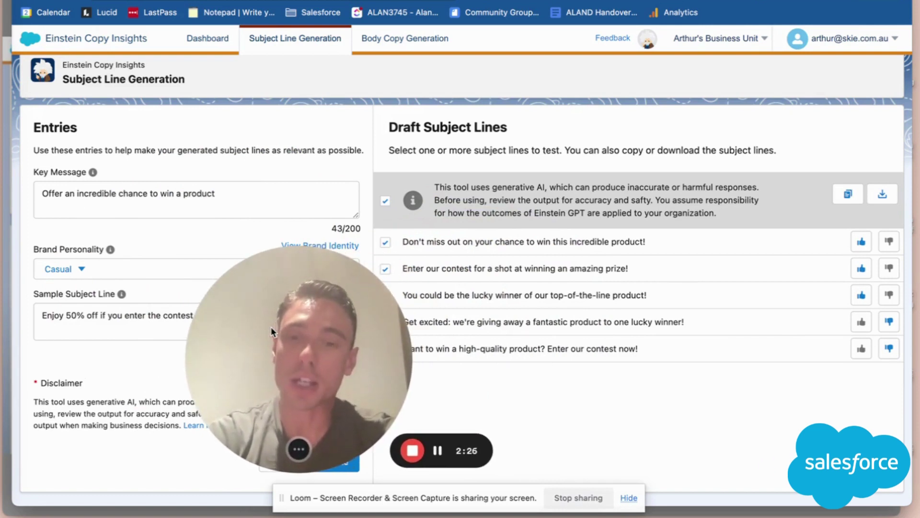
{"action": "left_click_drag", "start_coordinate": [271, 327], "coordinate": [154, 303]}
- On Body Copy Generation, enter the key message 'Offer 50% on a product'
{"action": "left_click", "coordinate": [404, 38]}
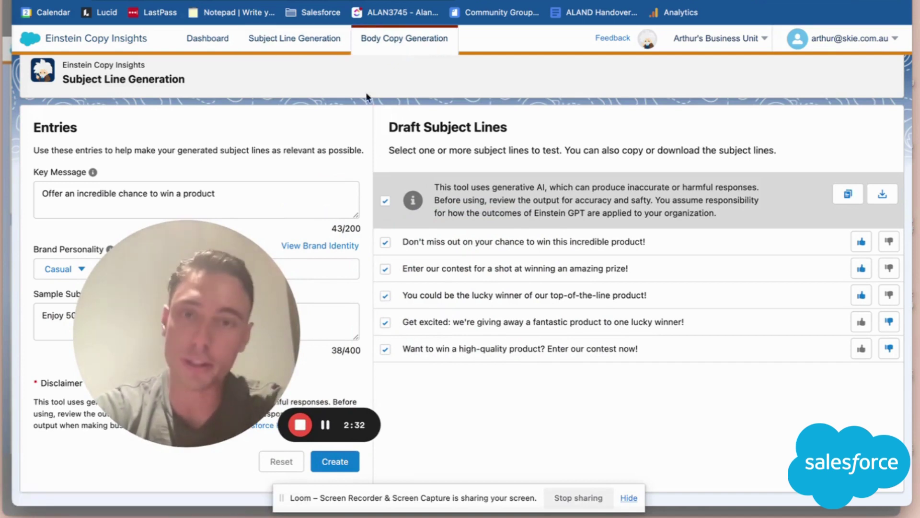
{"action": "left_click_drag", "start_coordinate": [197, 274], "coordinate": [568, 283]}
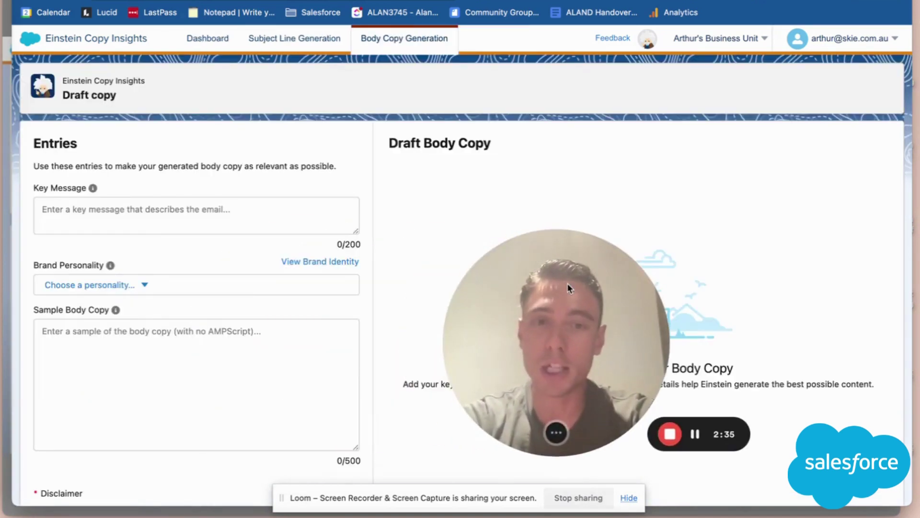
{"action": "left_click_drag", "start_coordinate": [568, 283], "coordinate": [590, 213]}
{"action": "left_click", "coordinate": [157, 198]}
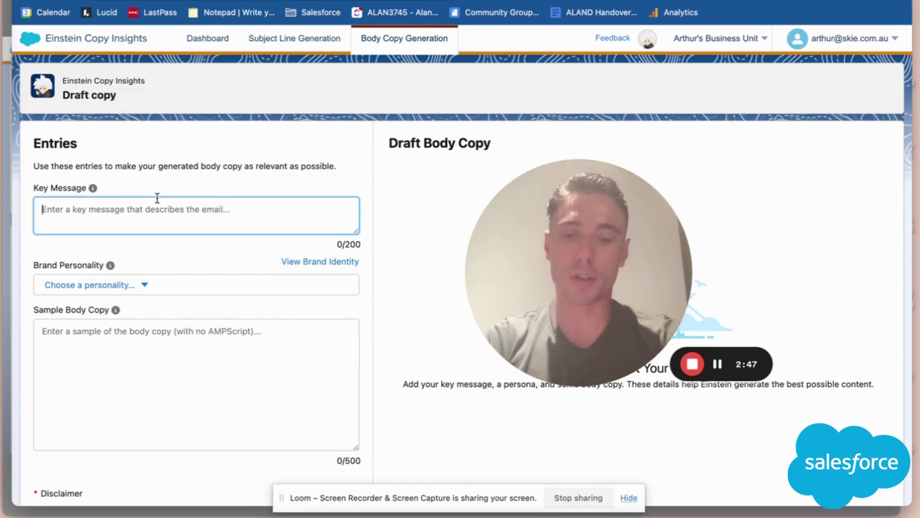
{"action": "type", "text": "Offer 50"}
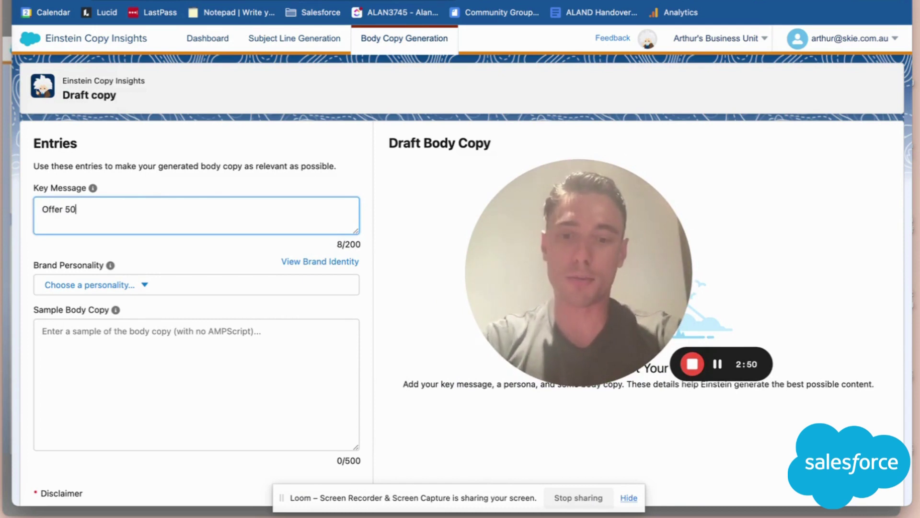
{"action": "type", "text": "% of a product"}
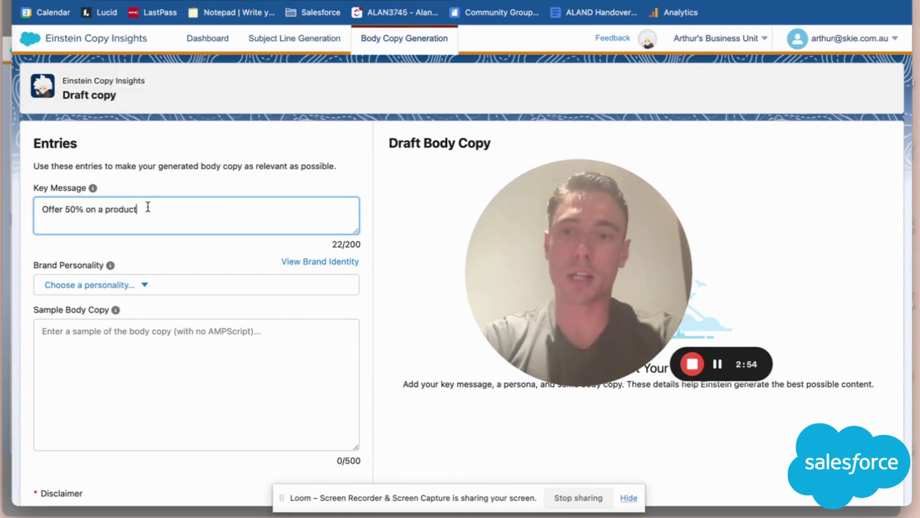
- Set the body copy brand personality to Professional
{"action": "left_click", "coordinate": [92, 287]}
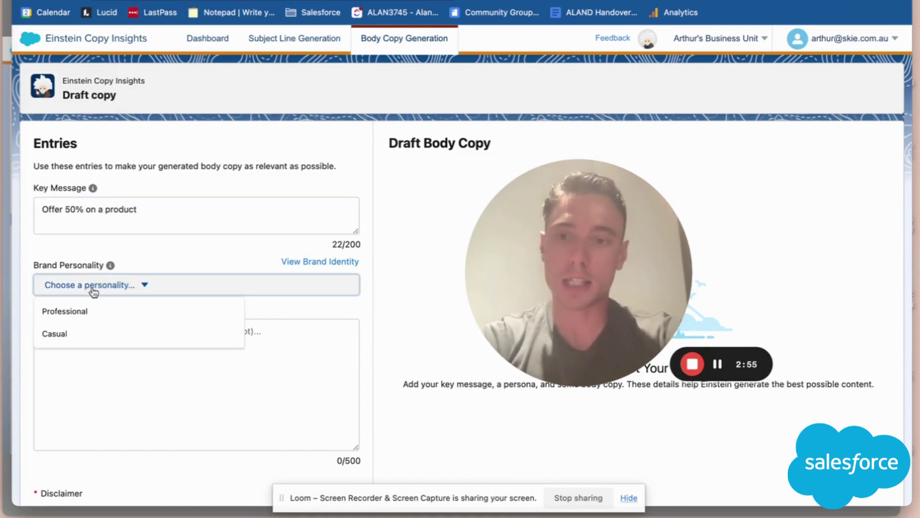
{"action": "left_click", "coordinate": [87, 317]}
{"action": "key", "text": "Tab"}
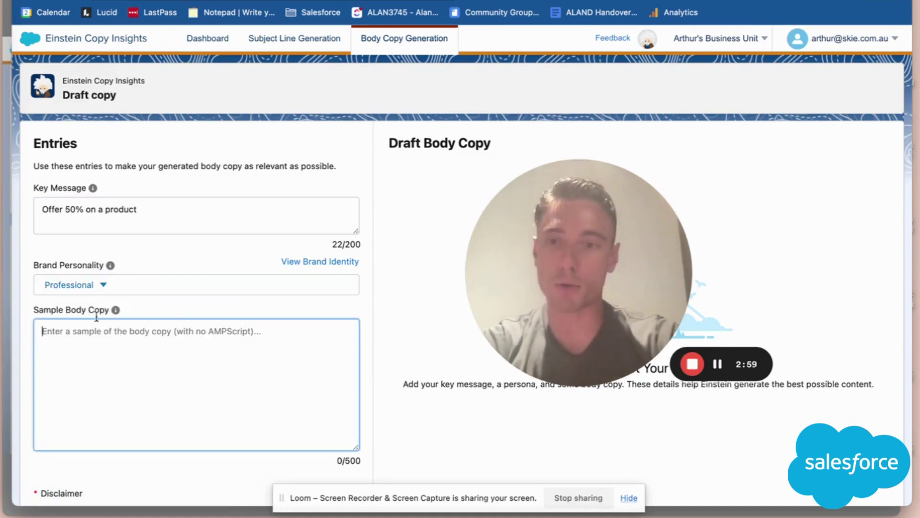
{"action": "key", "text": "ctrl+t"}
- Search Google for '50% off product' and select the BIG W result's sale description
{"action": "type", "text": "50"}
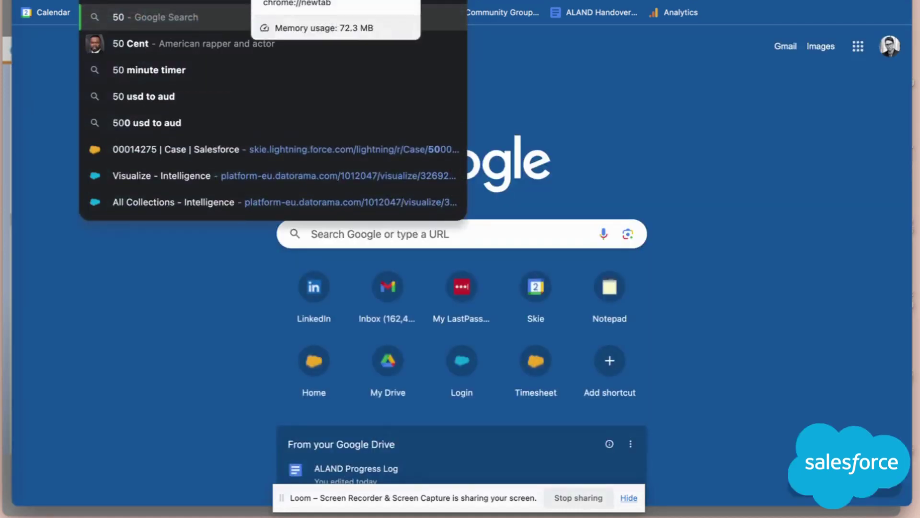
{"action": "type", "text": "% off product"}
{"action": "key", "text": "Return"}
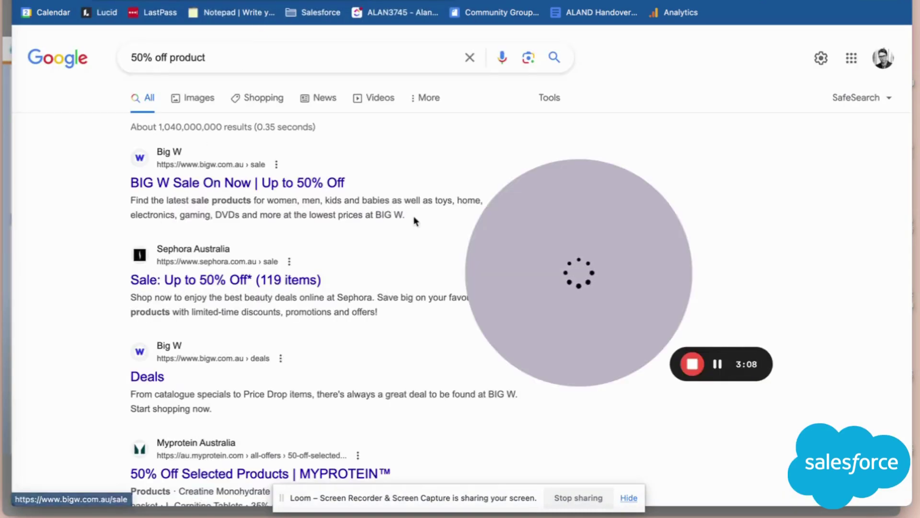
{"action": "left_click_drag", "start_coordinate": [415, 220], "coordinate": [130, 197]}
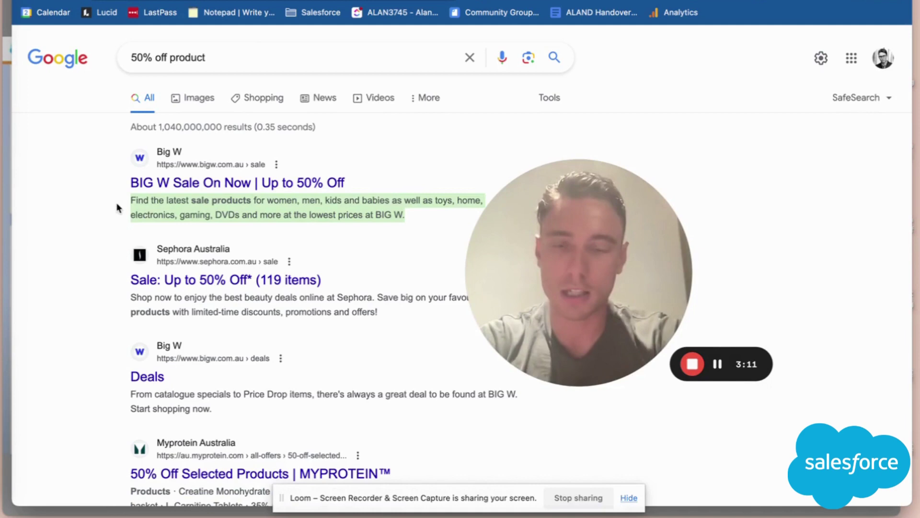
{"action": "left_click", "coordinate": [152, 183]}
{"action": "scroll", "coordinate": [167, 242], "scroll_direction": "down", "scroll_amount": 10}
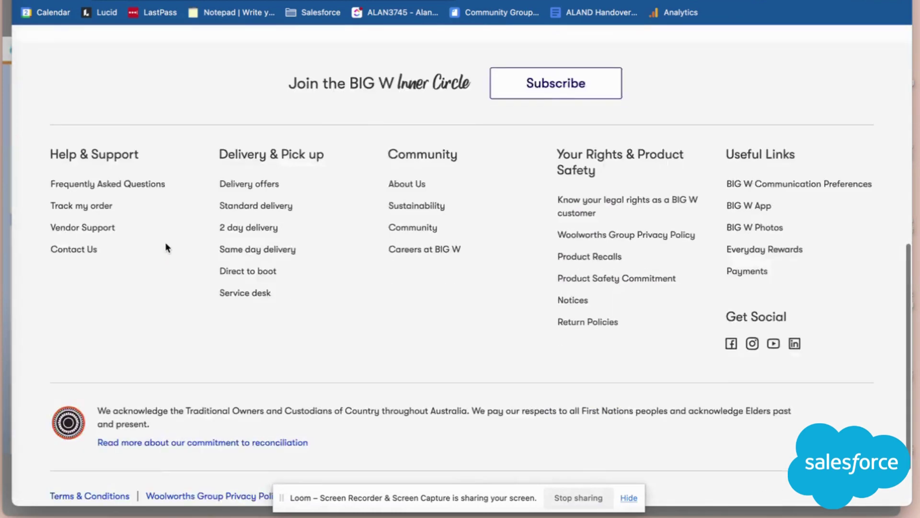
{"action": "scroll", "coordinate": [167, 247], "scroll_direction": "up", "scroll_amount": 7}
{"action": "scroll", "coordinate": [165, 247], "scroll_direction": "up", "scroll_amount": 3}
- Paste the BIG W sale description into Sample Body Copy
{"action": "key", "text": "ctrl+Tab"}
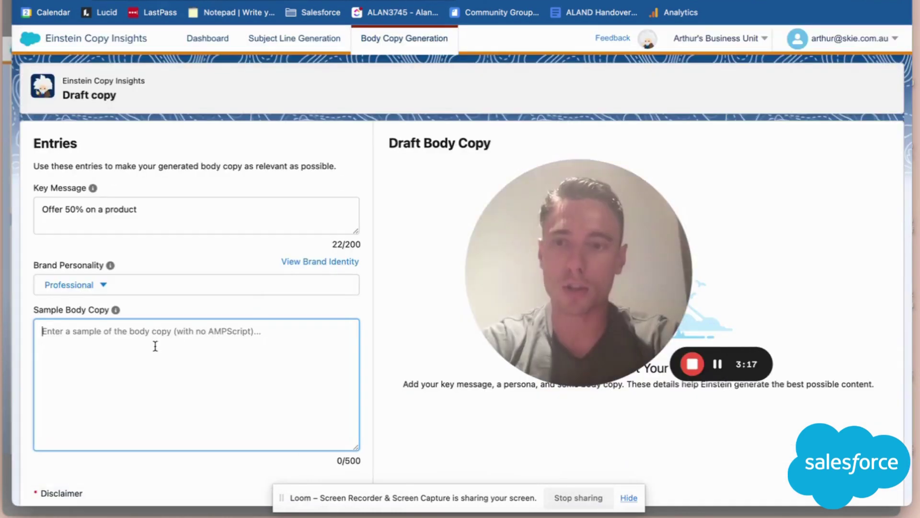
{"action": "key", "text": "super+v"}
{"action": "scroll", "coordinate": [172, 395], "scroll_direction": "down", "scroll_amount": 3}
- Generate five body copy drafts, acknowledging the generative AI disclaimer, and review them
{"action": "left_click", "coordinate": [334, 467]}
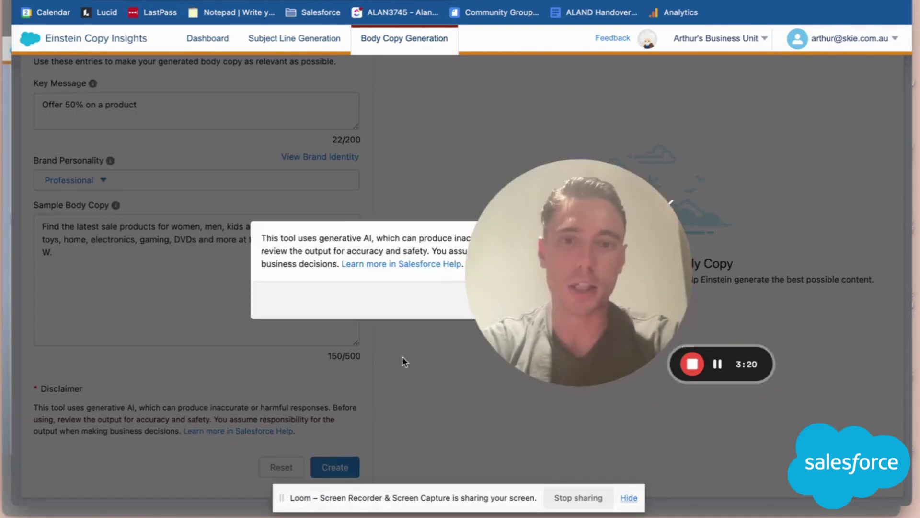
{"action": "left_click_drag", "start_coordinate": [578, 272], "coordinate": [217, 322]}
{"action": "left_click", "coordinate": [622, 301]}
{"action": "scroll", "coordinate": [453, 310], "scroll_direction": "up", "scroll_amount": 3}
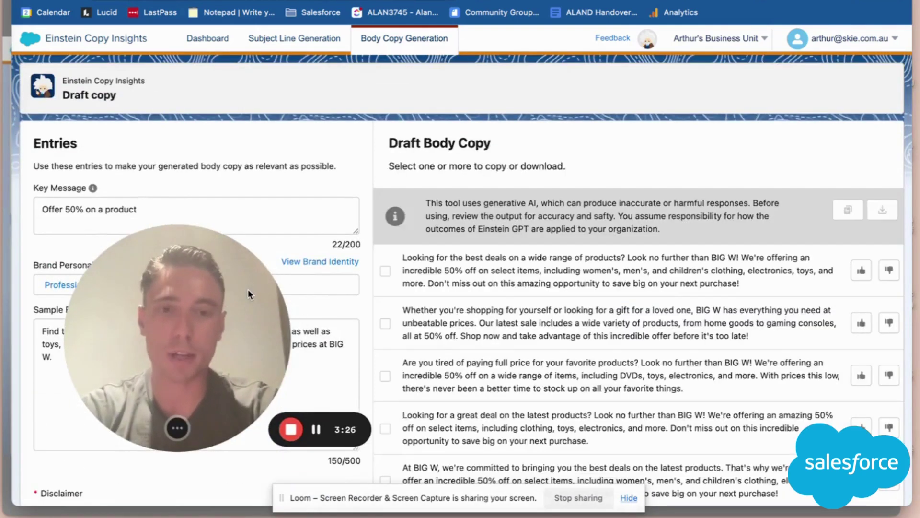
{"action": "scroll", "coordinate": [519, 307], "scroll_direction": "down", "scroll_amount": 2}
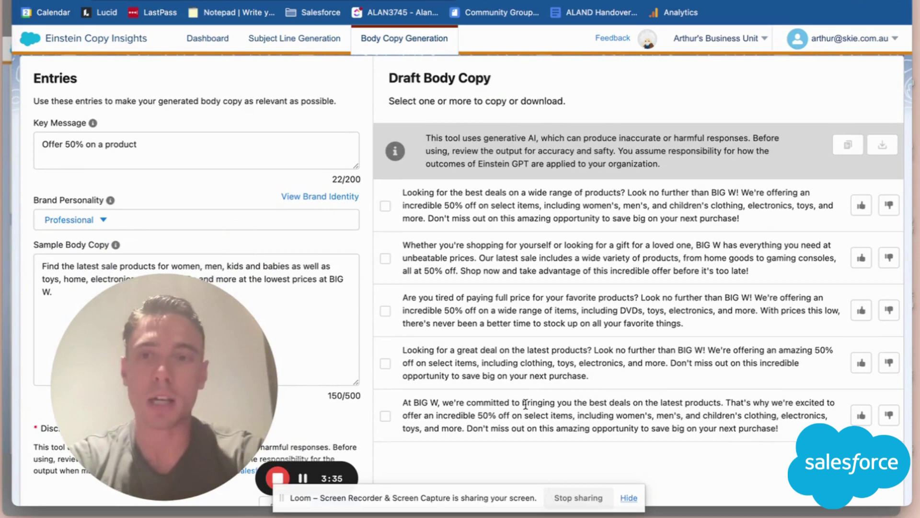
{"action": "scroll", "coordinate": [525, 405], "scroll_direction": "up", "scroll_amount": 1}
{"action": "scroll", "coordinate": [526, 404], "scroll_direction": "down", "scroll_amount": 2}
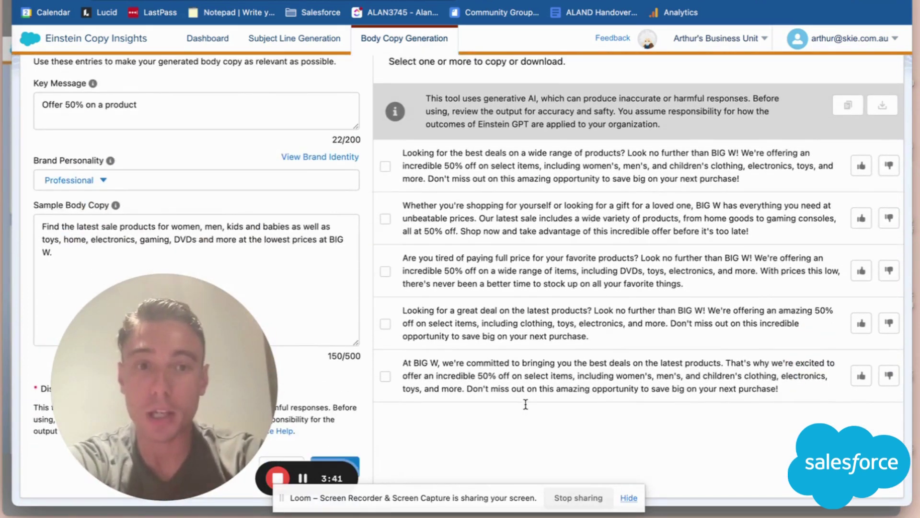
{"action": "scroll", "coordinate": [526, 404], "scroll_direction": "up", "scroll_amount": 1}
{"action": "scroll", "coordinate": [526, 404], "scroll_direction": "down", "scroll_amount": 1}
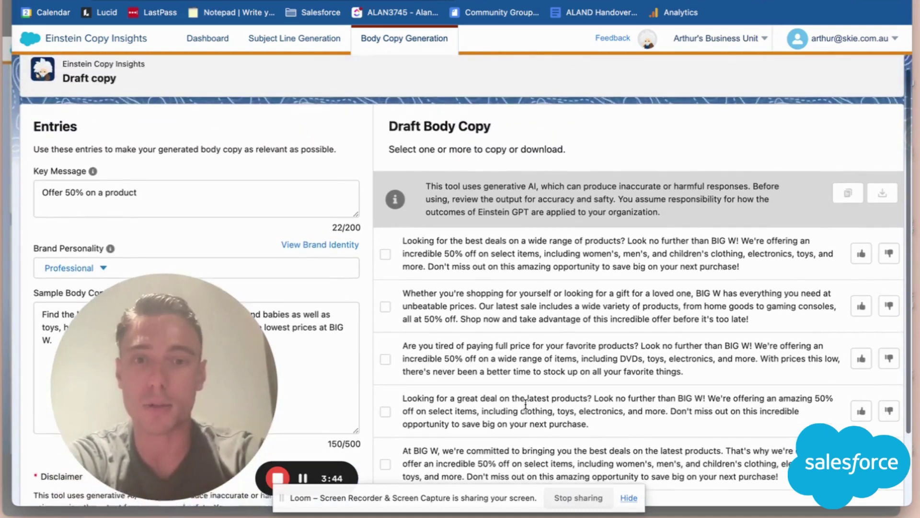
{"action": "left_click_drag", "start_coordinate": [218, 353], "coordinate": [615, 307]}
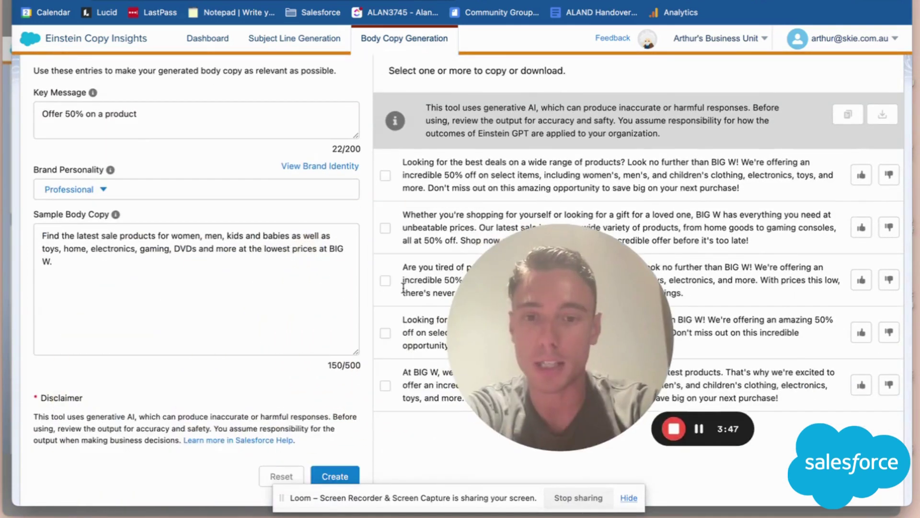
{"action": "scroll", "coordinate": [615, 307], "scroll_direction": "up", "scroll_amount": 3}
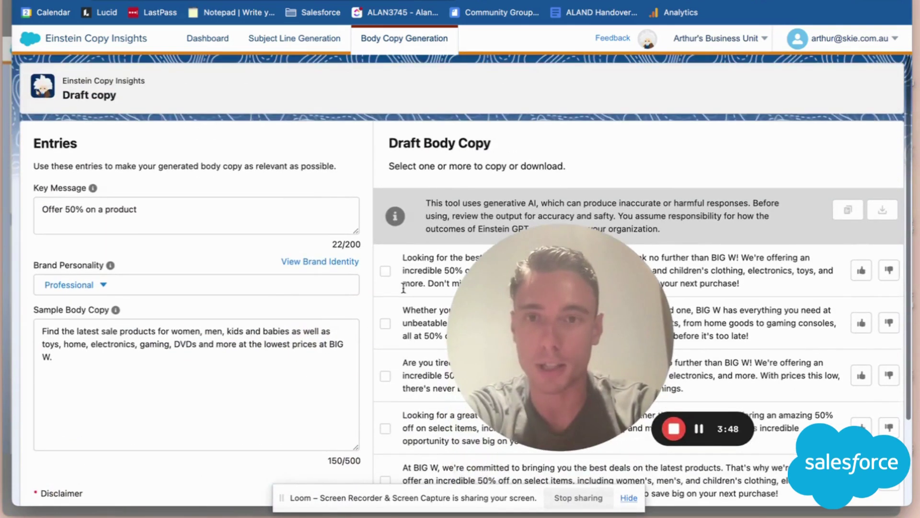
- Return via the Dashboard to the Subject Line Generation form with its earlier entries
{"action": "left_click", "coordinate": [211, 49]}
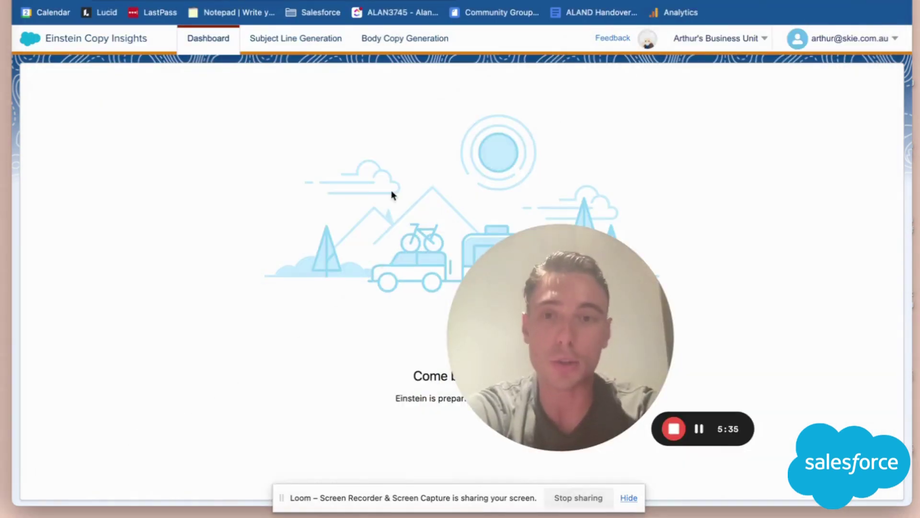
{"action": "left_click", "coordinate": [299, 43]}
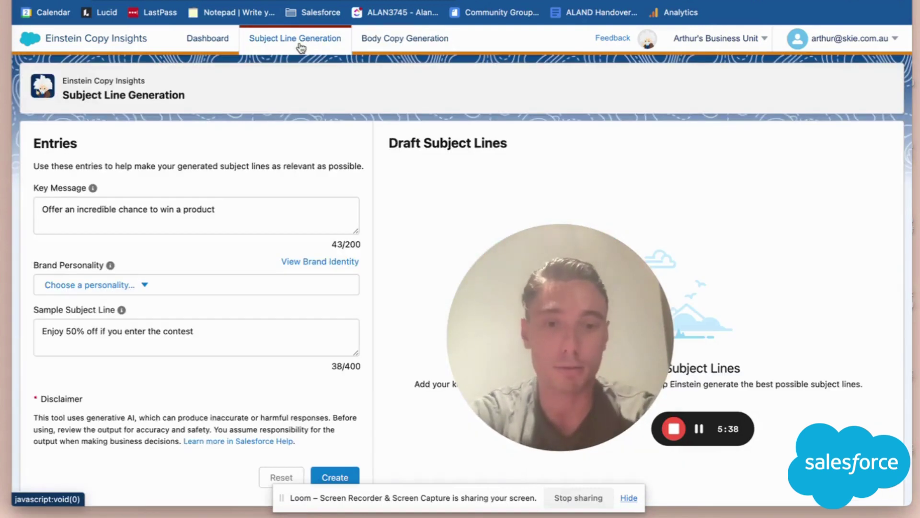